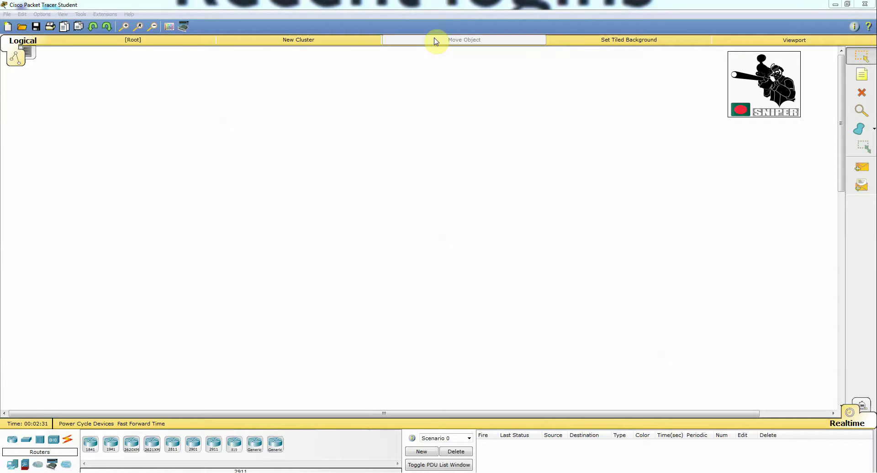
Step: Place two 2911 routers side by side in the logical workspace
click(214, 454)
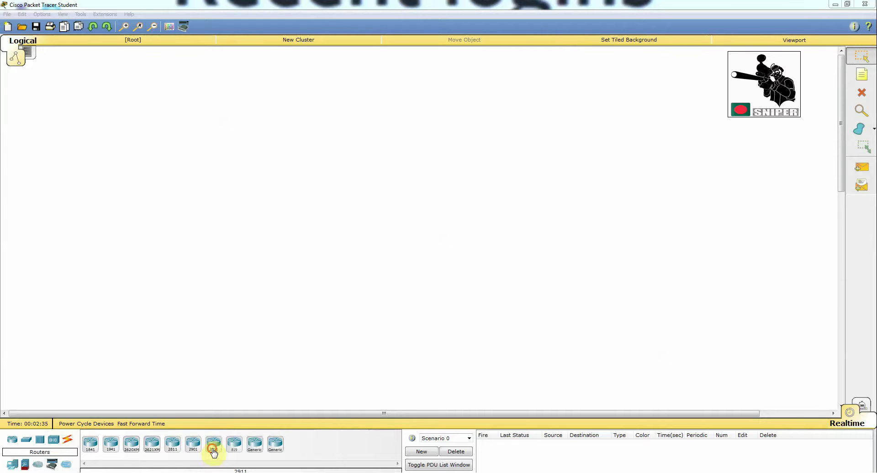
click(242, 194)
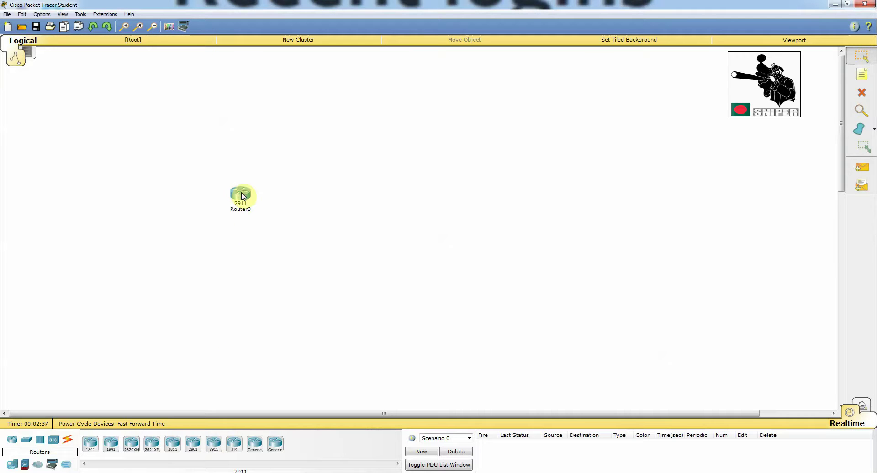
click(213, 444)
click(332, 195)
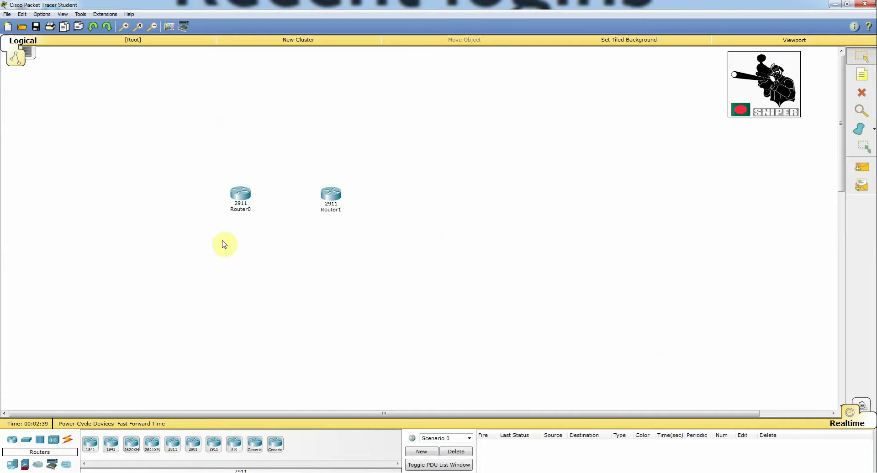
Step: Connect Router0 to Router1 with an automatically chosen connection type and move Router0 farther away from Router1
click(67, 440)
click(89, 445)
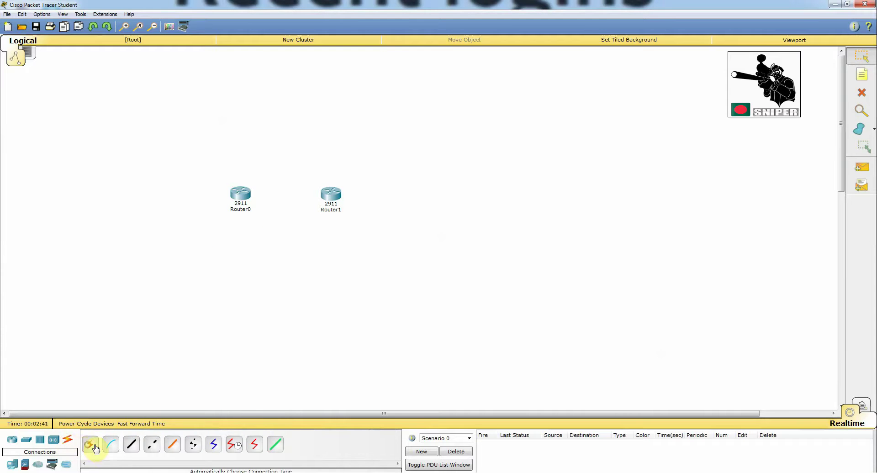
click(232, 201)
click(334, 197)
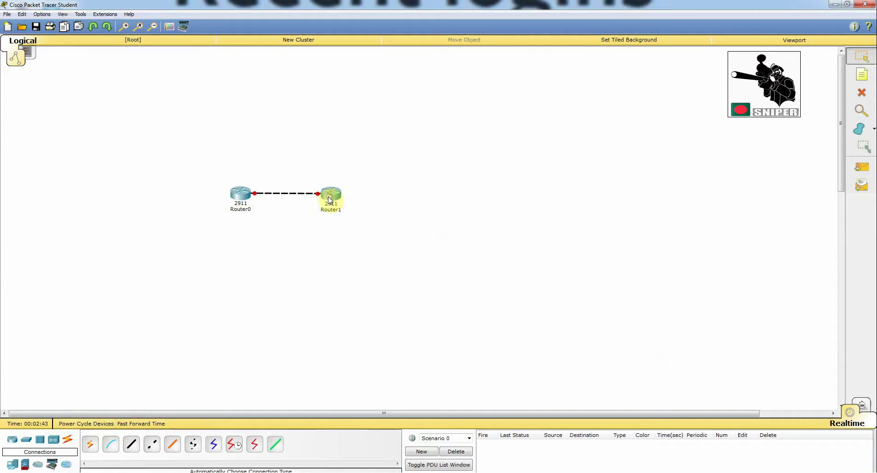
drag(242, 200, 211, 201)
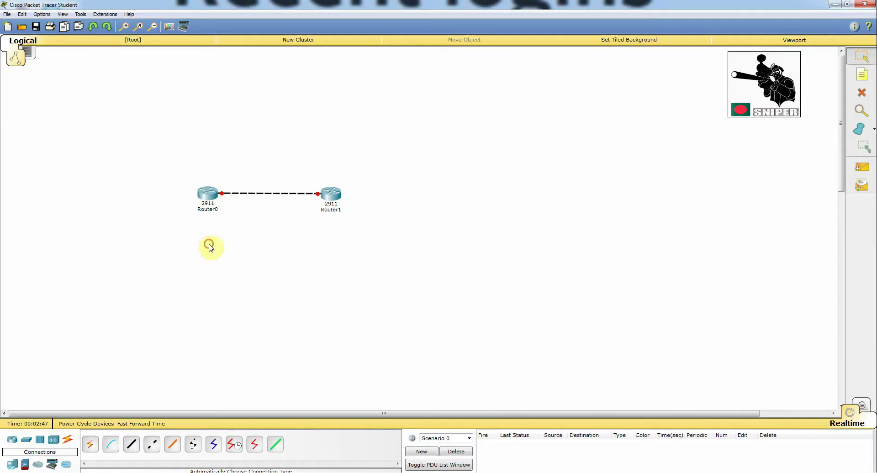
Step: Open Router0's command line, answer no to the initial configuration dialog, and enter privileged mode with enable
click(205, 201)
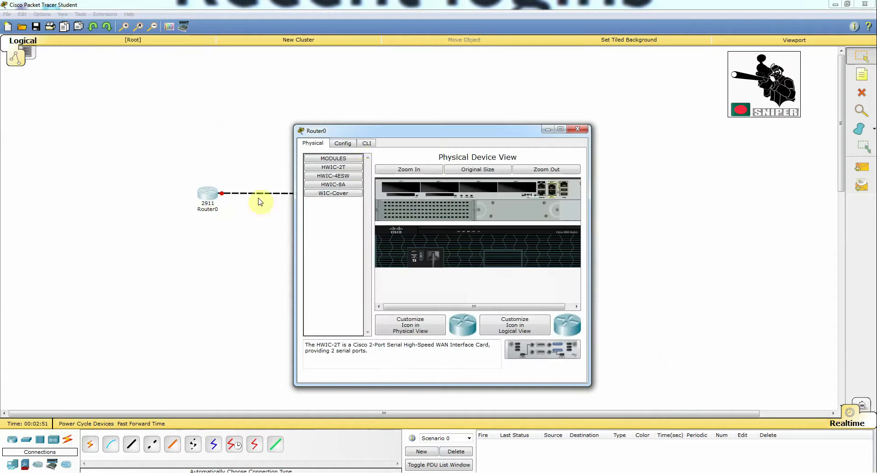
click(367, 144)
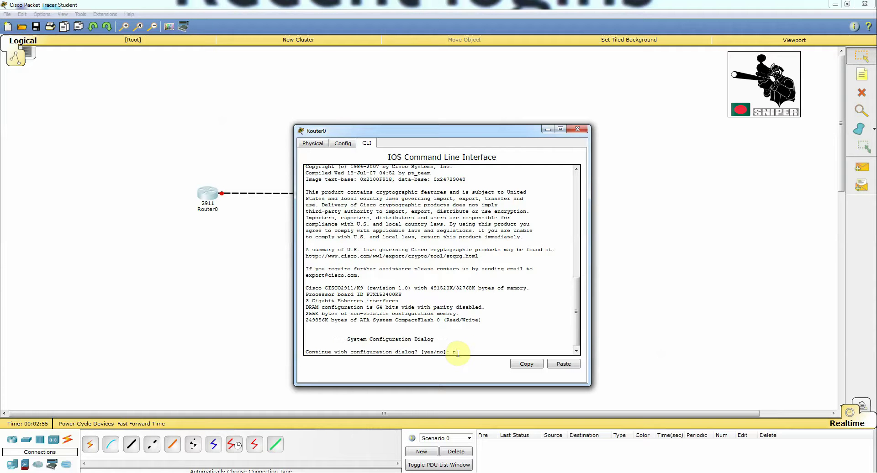
text(no)
key(Return)
key(Return)
key(Return)
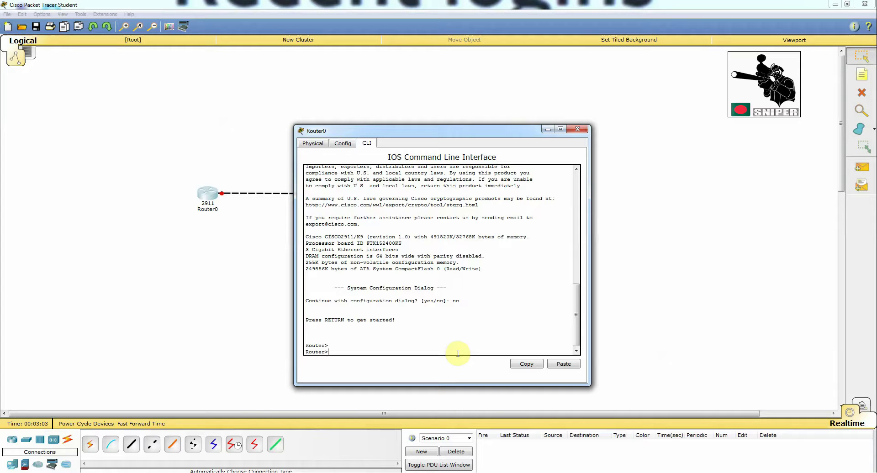
text(ena)
key(Tab)
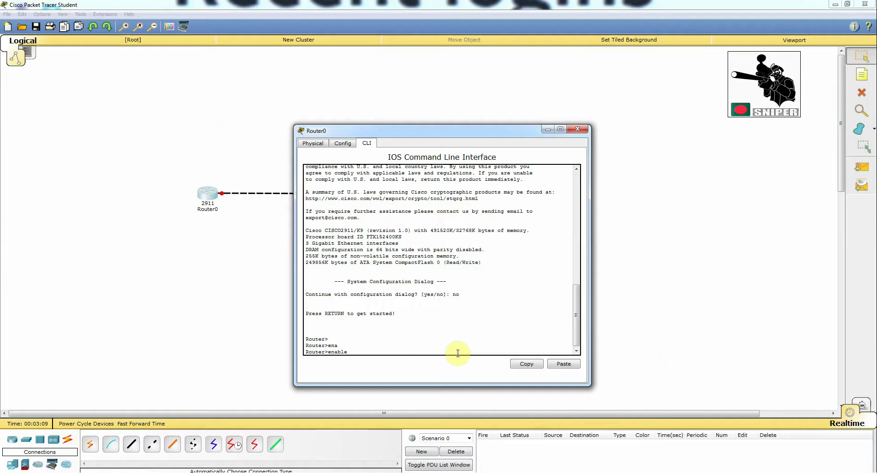
key(Return)
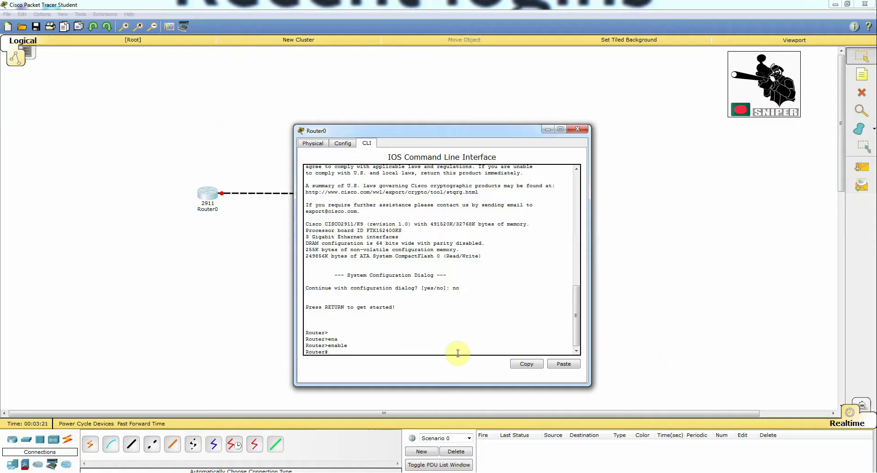
Step: Display Router0's running configuration and page through it to the end
text(sh run)
key(Tab)
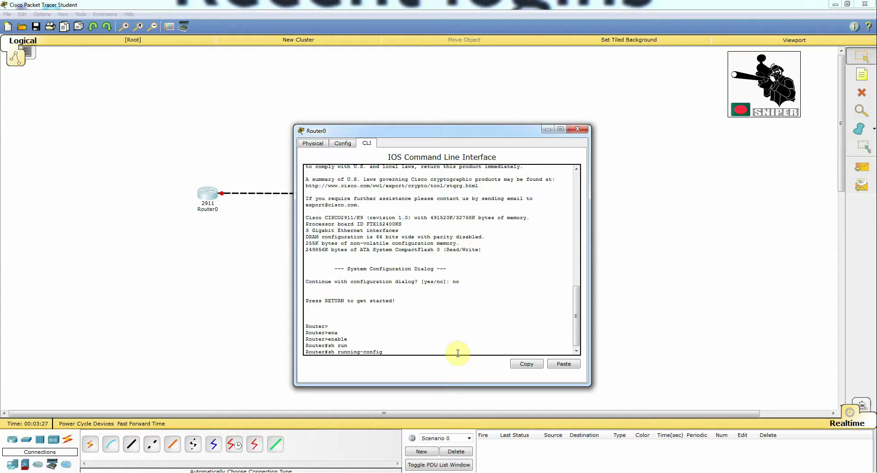
key(Return)
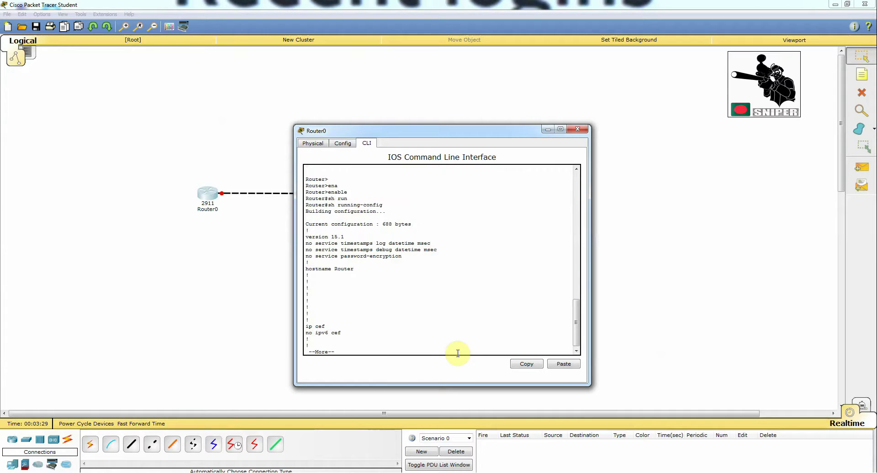
key(space)
key(space)
key(space)
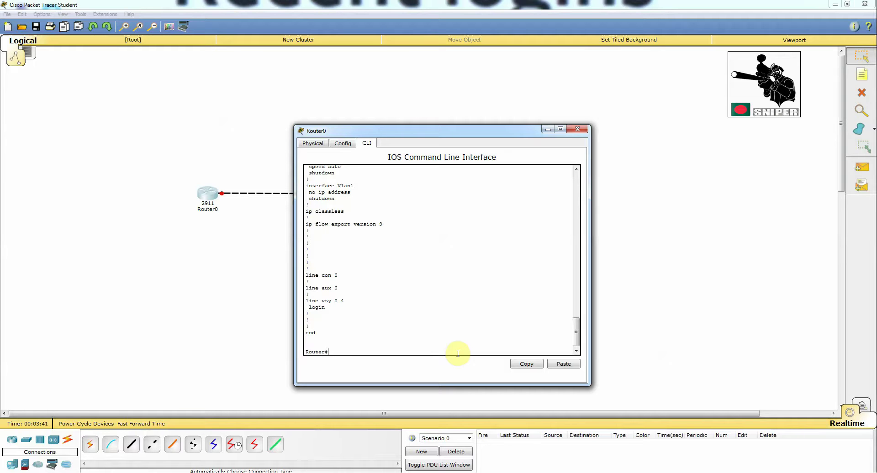
text(conf)
key(Tab)
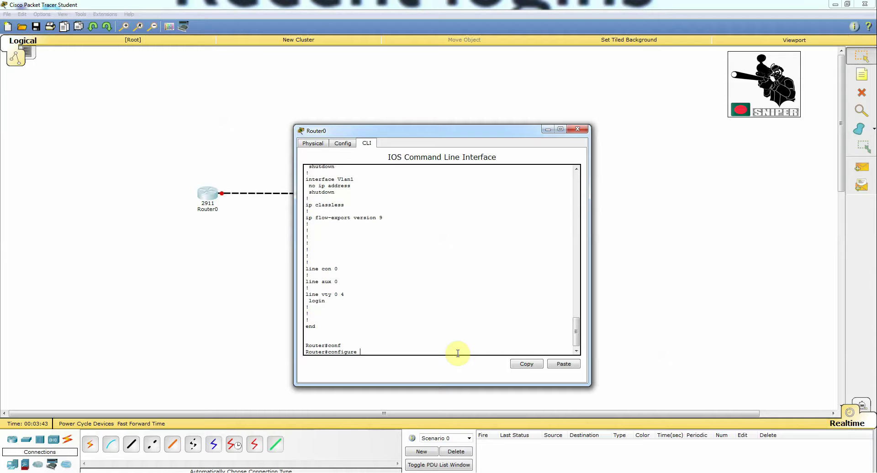
text(ter)
key(Tab)
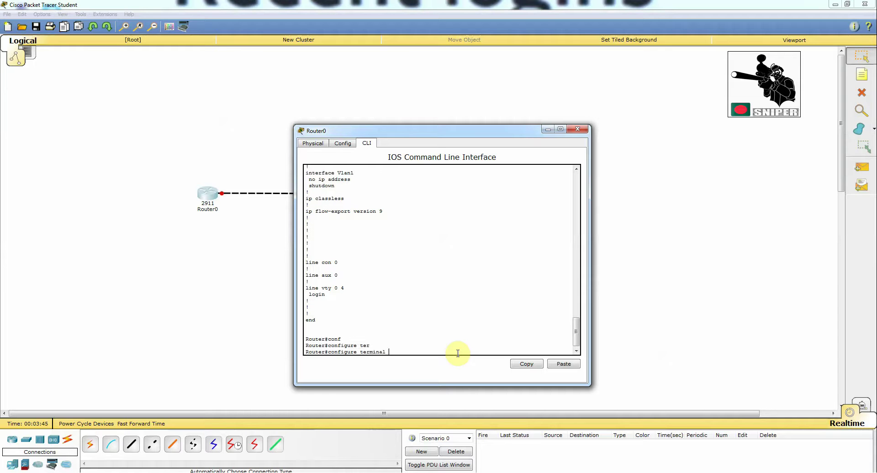
key(Return)
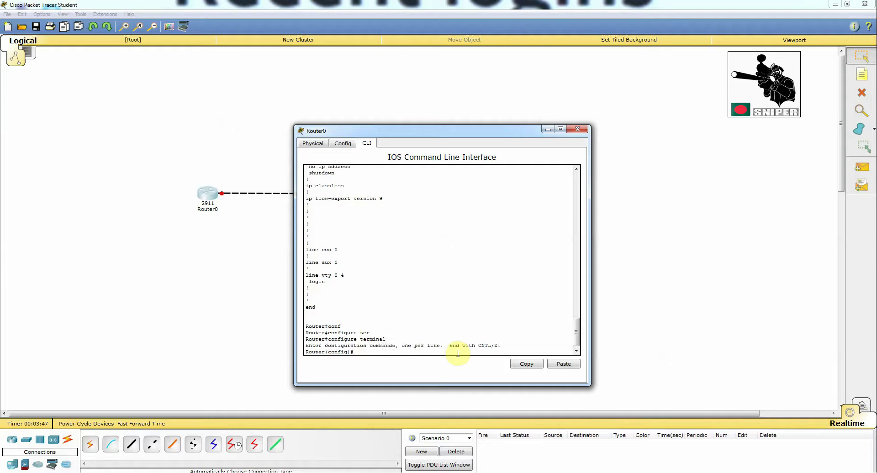
key(ctrl+z)
key(Return)
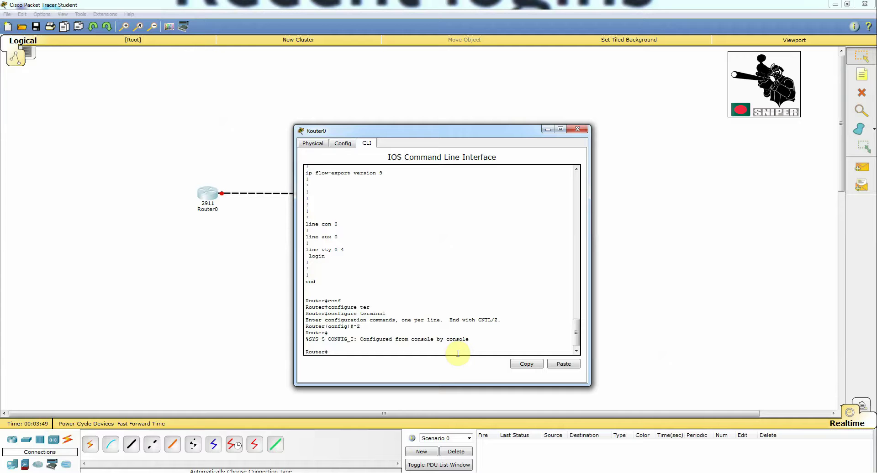
Step: In Router0's global configuration, assign IP address 192.168.10.1 with mask 255.255.255.0 to interface g0/0
text(conf t)
key(Return)
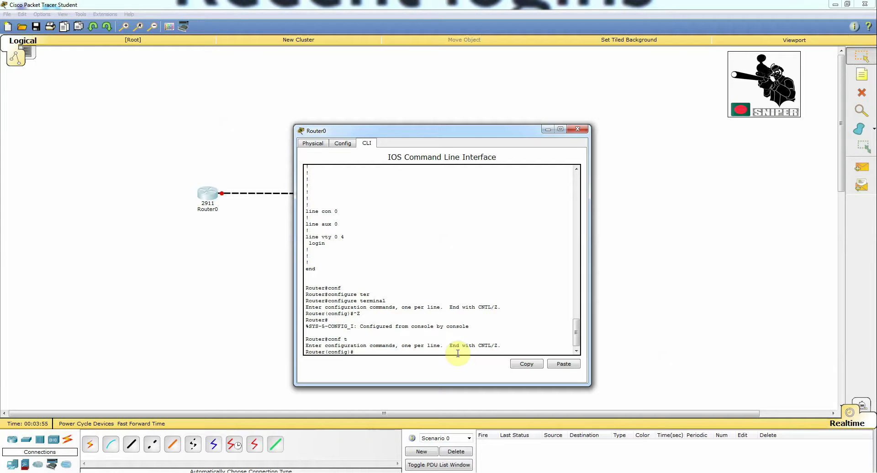
text(i)
text(nt g0/0)
key(Return)
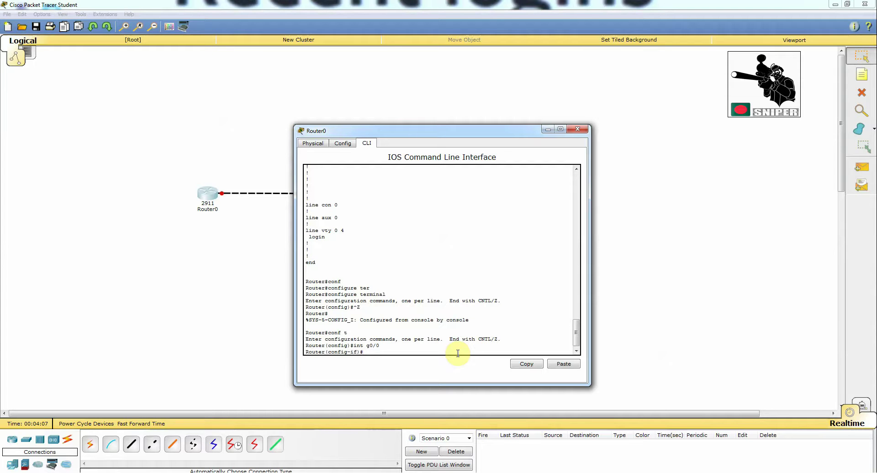
text(ip add)
key(Tab)
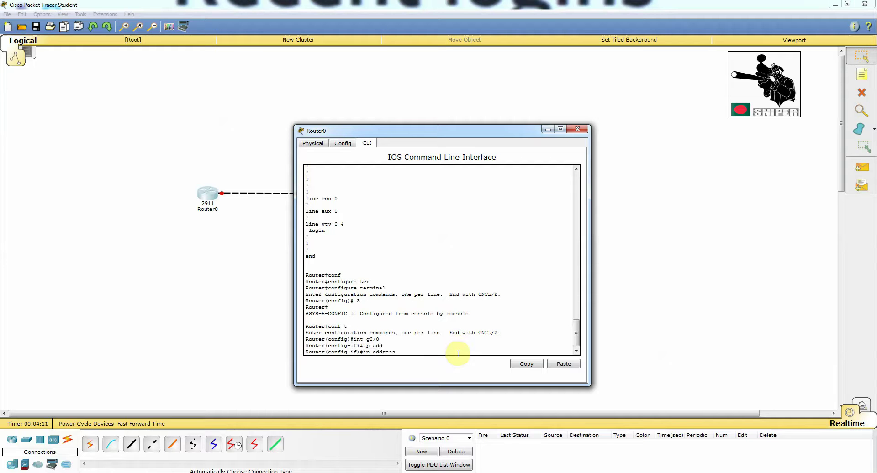
text(192.168.10.1 255.255.255.0)
key(Return)
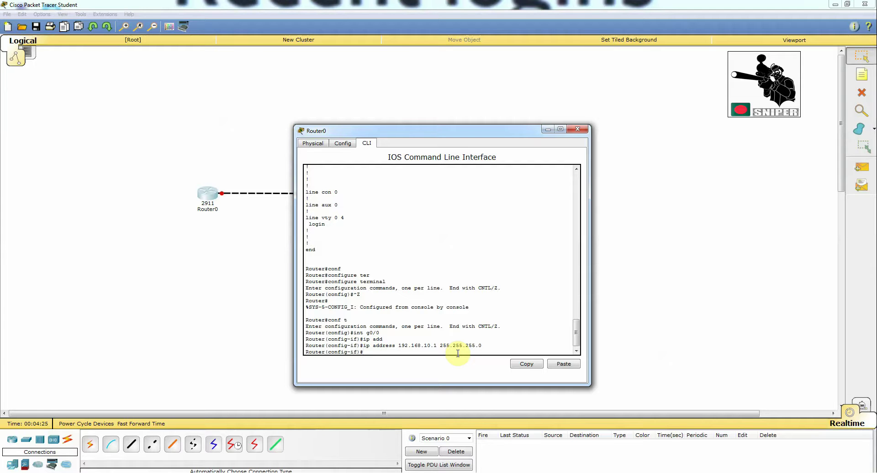
Step: Enable Router0's g0/0 interface with no shutdown and return to global configuration mode
text(no sh)
key(Return)
key(Return)
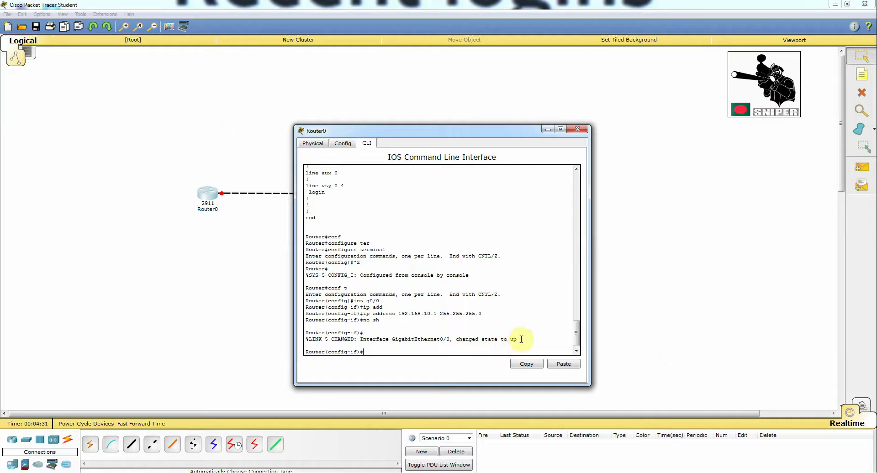
drag(519, 339, 463, 345)
click(449, 348)
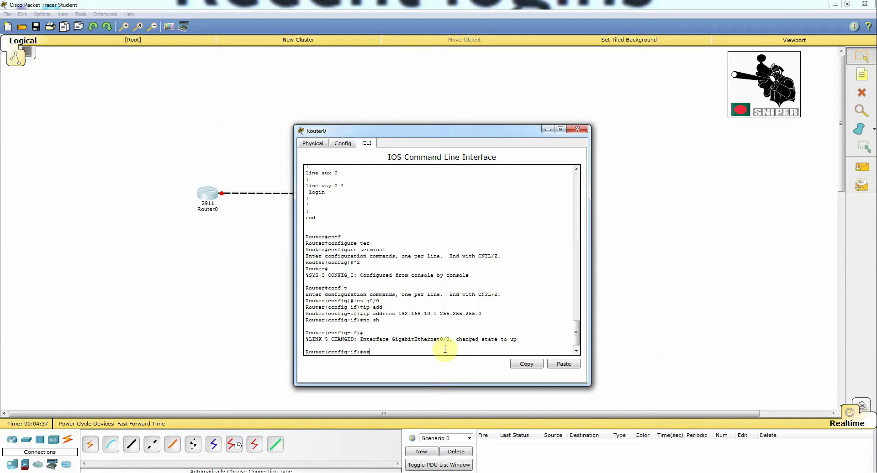
text(ex)
key(Return)
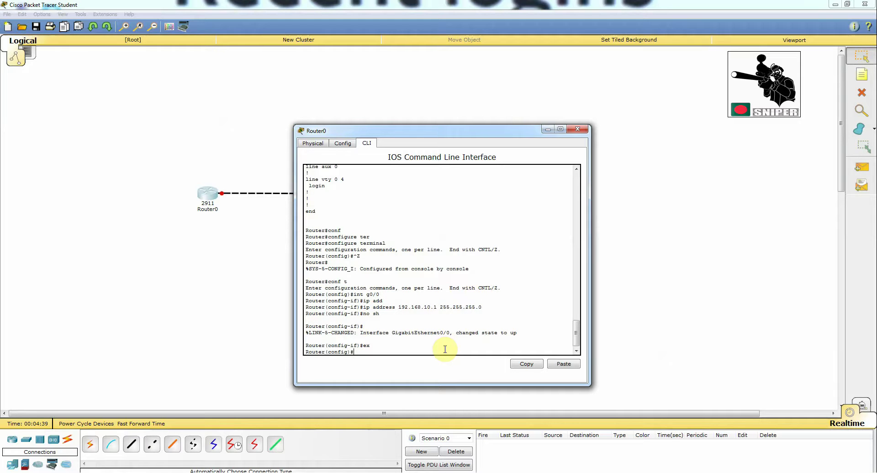
Step: Start EIGRP process 100 on Router0 and add network 192.168.10.0 255.255.255.0
text(router ei)
key(Tab)
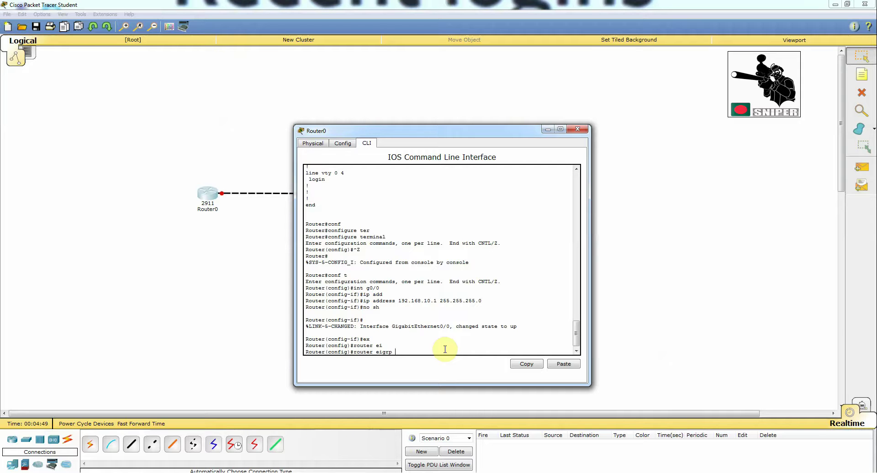
text(100)
key(Return)
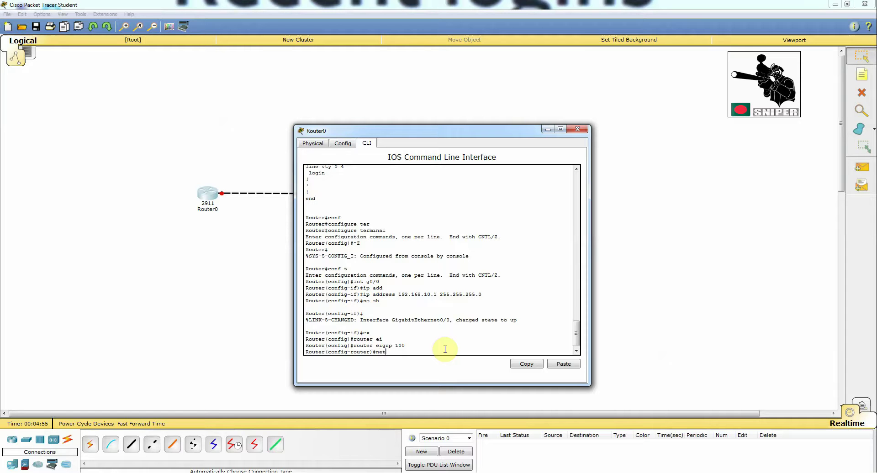
text(net)
key(Tab)
text(1)
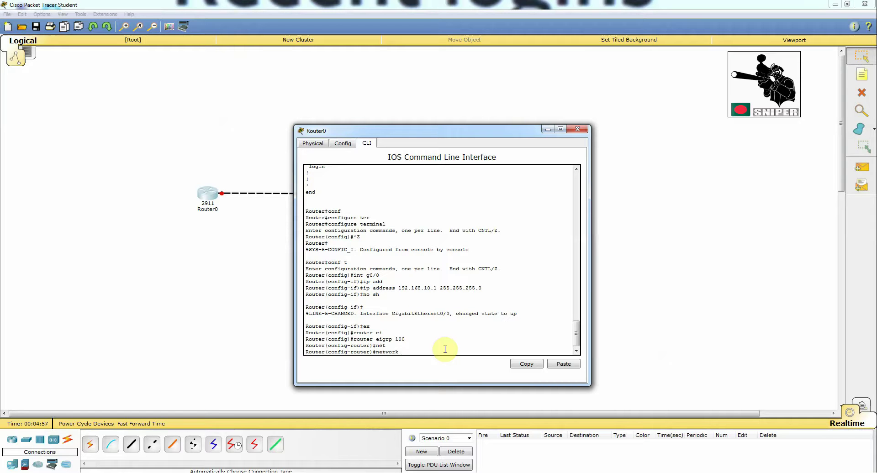
text(92.168.10.0)
text(255.255.255.0)
key(Return)
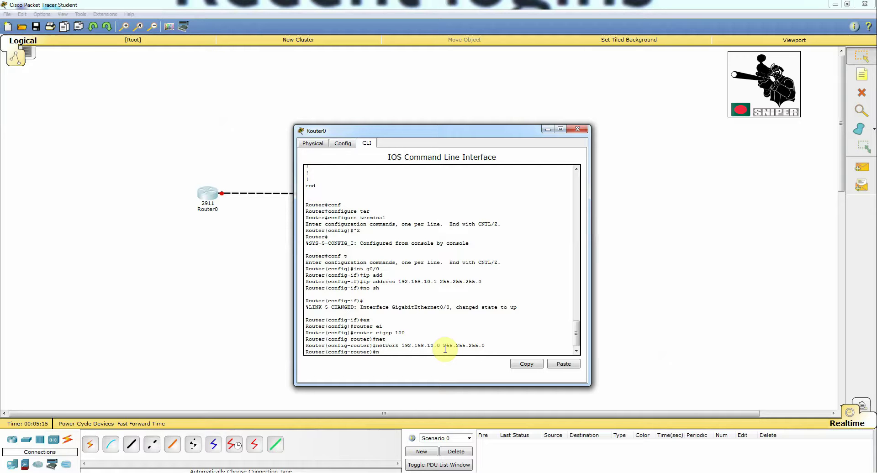
Step: Disable automatic summarization for EIGRP on Router0 with no auto-summary
text(noau)
key(Tab)
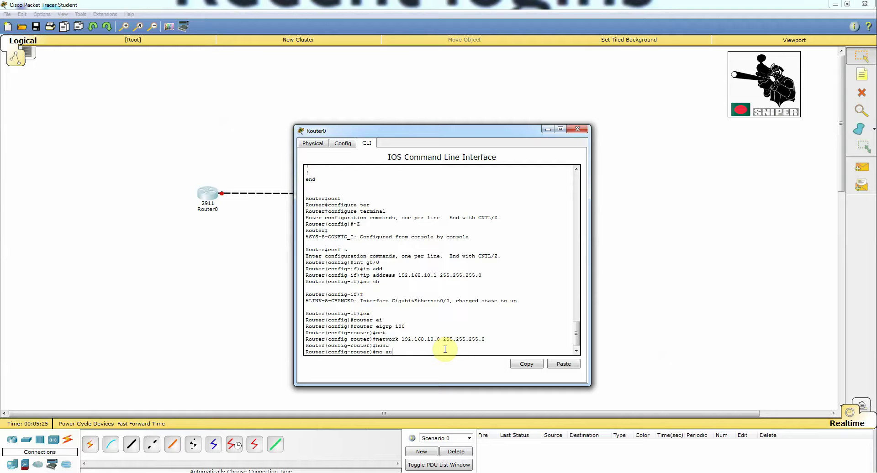
key(Tab)
key(Return)
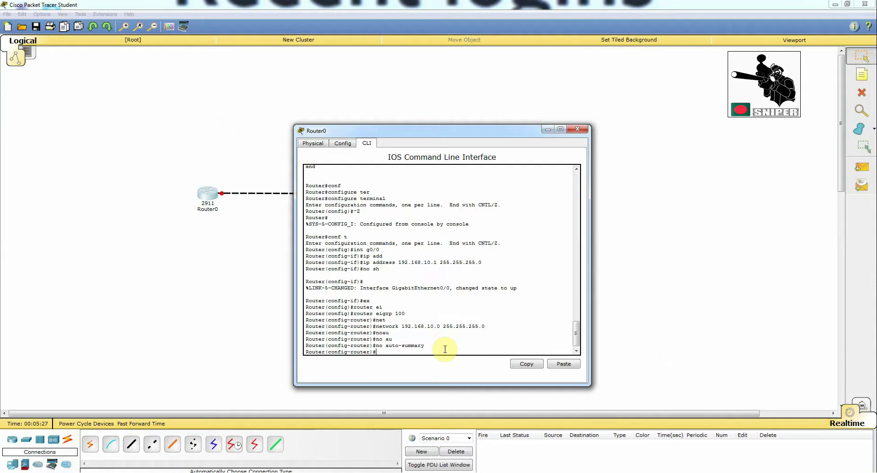
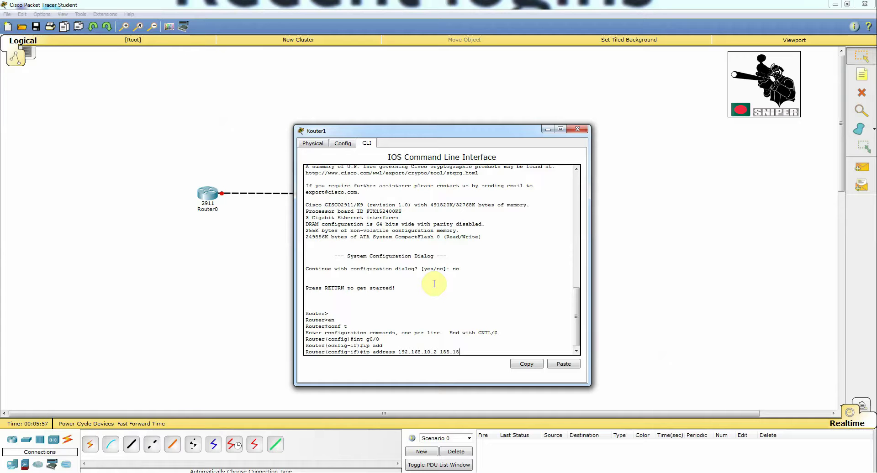
Step: Correct the mask in Router1's unfinished address command to assign 192.168.10.2 255.255.255.0 to interface g0/0
key(BackSpace)
key(BackSpace)
key(BackSpace)
key(BackSpace)
key(BackSpace)
text(255.255.255.0)
key(Return)
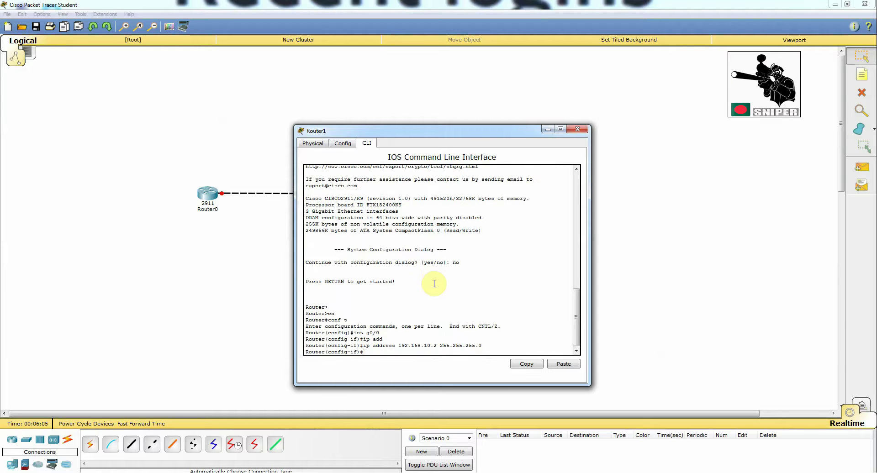
Step: Enable Router1's g0/0 interface with no shutdown and return to global configuration mode
text(no sh)
key(Return)
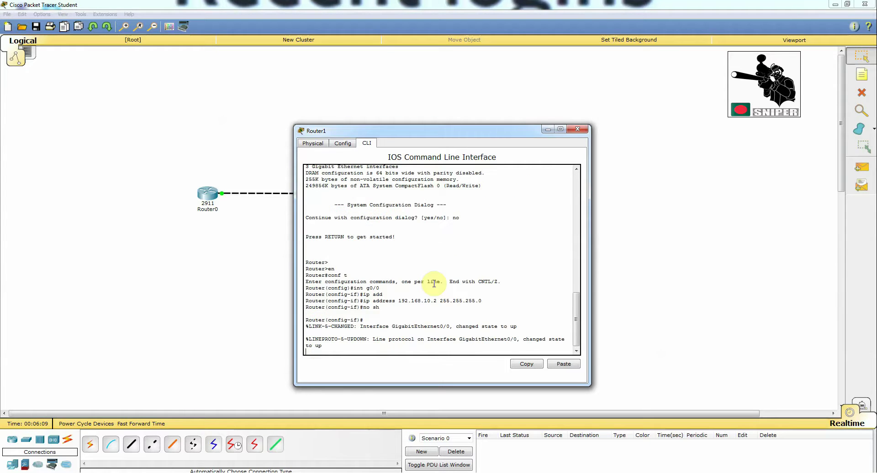
key(Return)
text(ex)
key(Return)
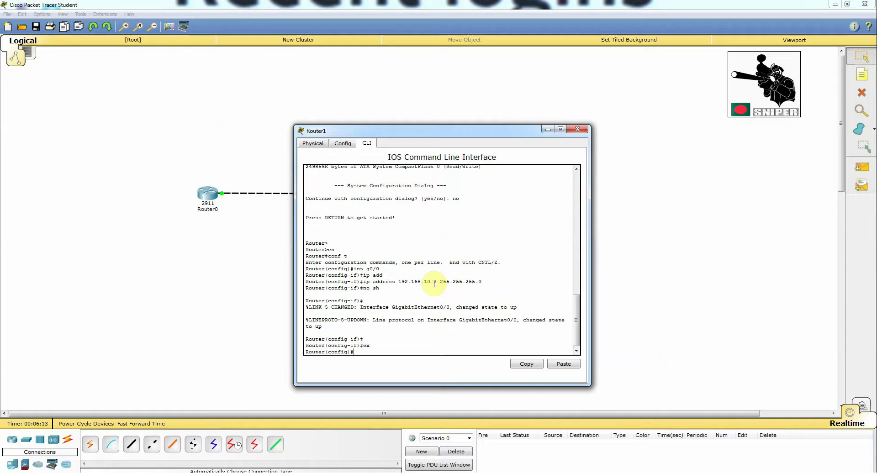
Step: Start EIGRP process 100 on Router1 and add network 192.168.10.0 255.255.255.0
text(router ei)
key(Tab)
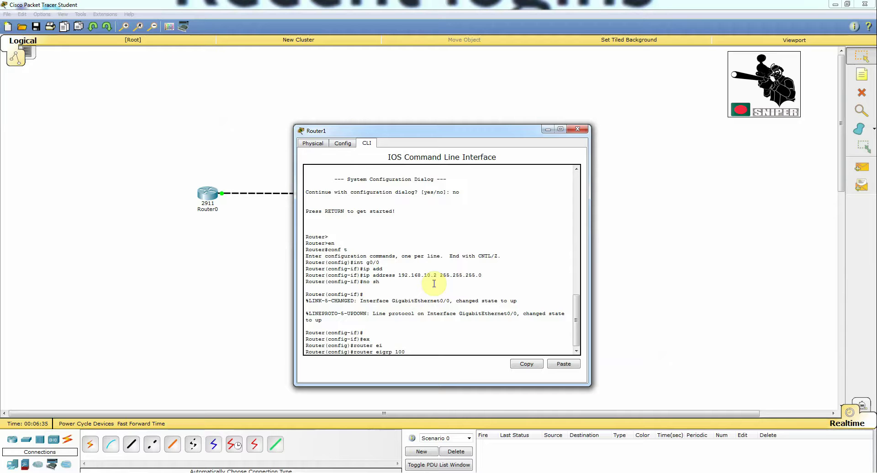
key(Return)
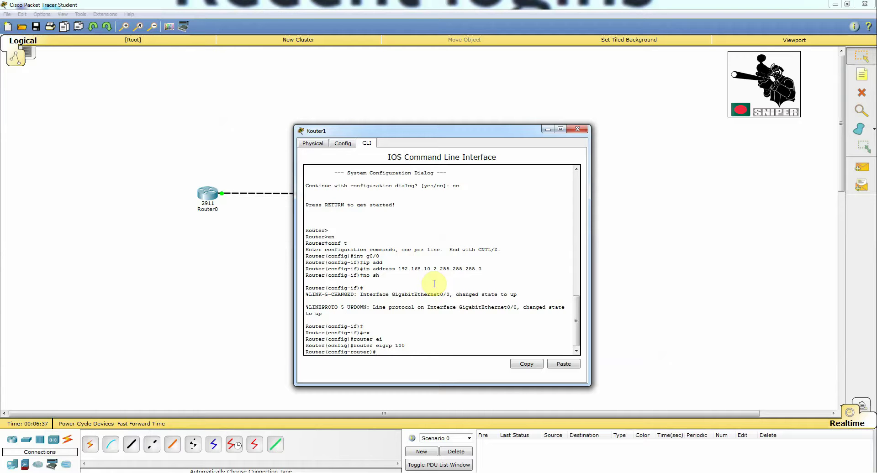
text(net)
key(Tab)
text(192.168.10.)
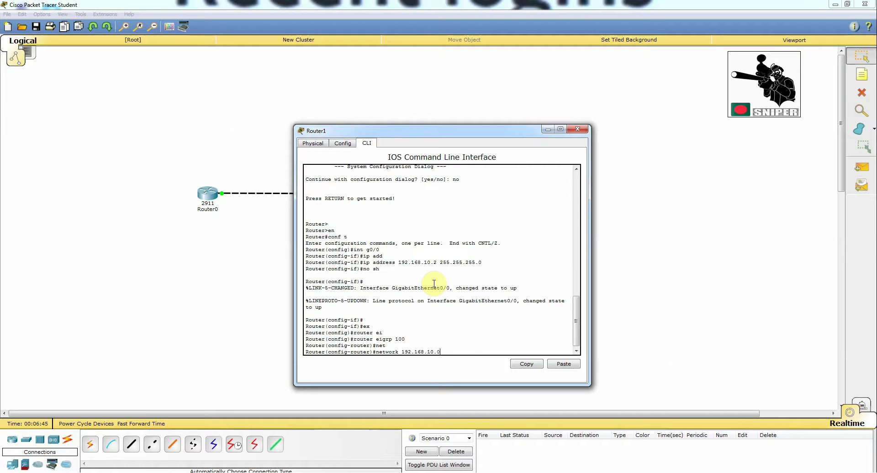
text(0 255.255.255.0)
key(Return)
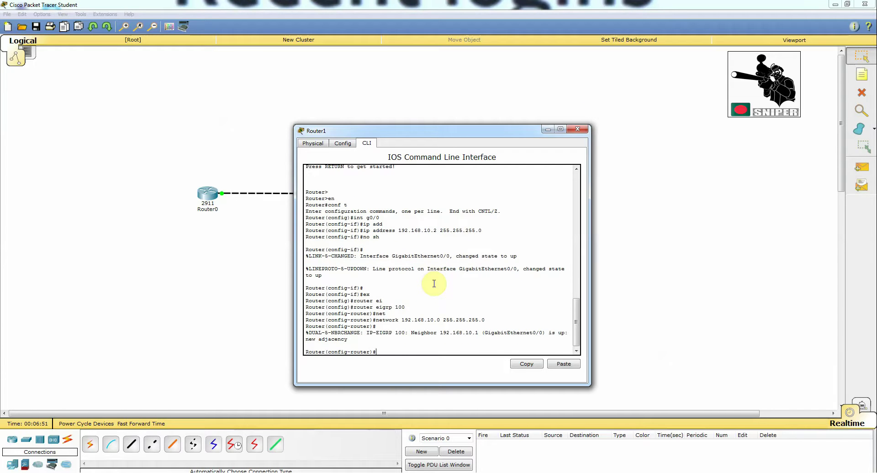
Step: Disable automatic summarization for EIGRP on Router1 with no auto-summary
text(no auto-s)
text(u)
key(Tab)
key(Return)
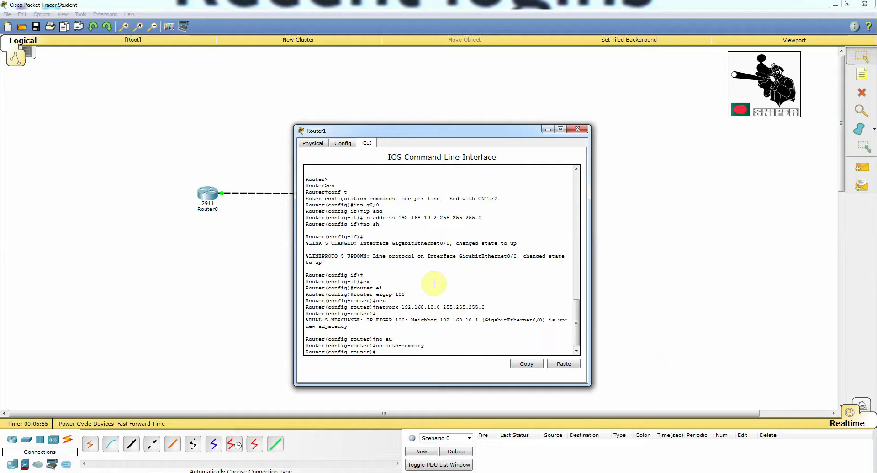
Step: Move Router1's window aside to uncover the topology and exit EIGRP configuration to global configuration mode
drag(306, 319, 348, 326)
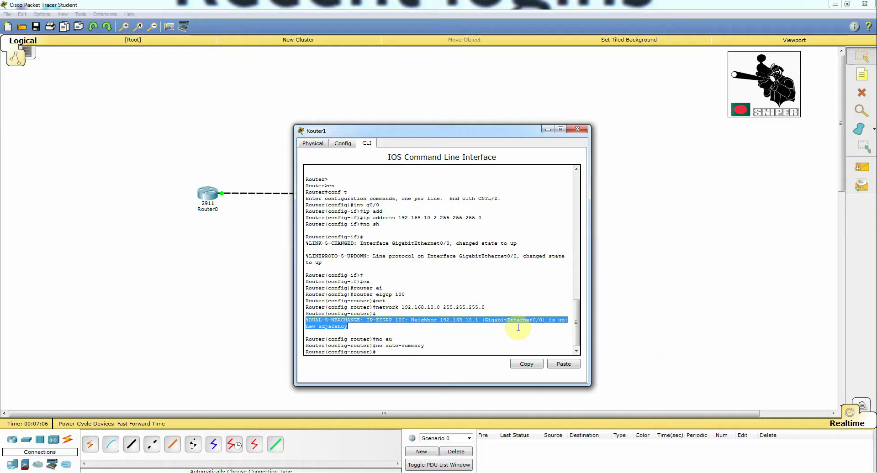
drag(484, 129, 593, 112)
click(519, 342)
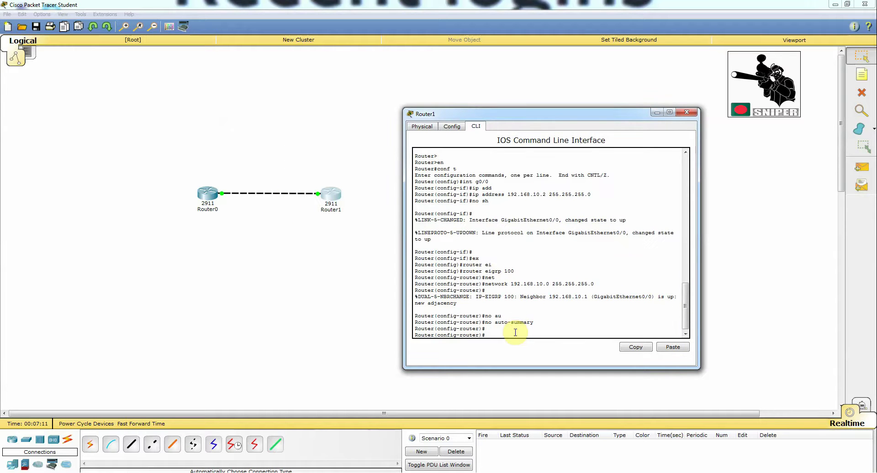
text(ex)
key(Return)
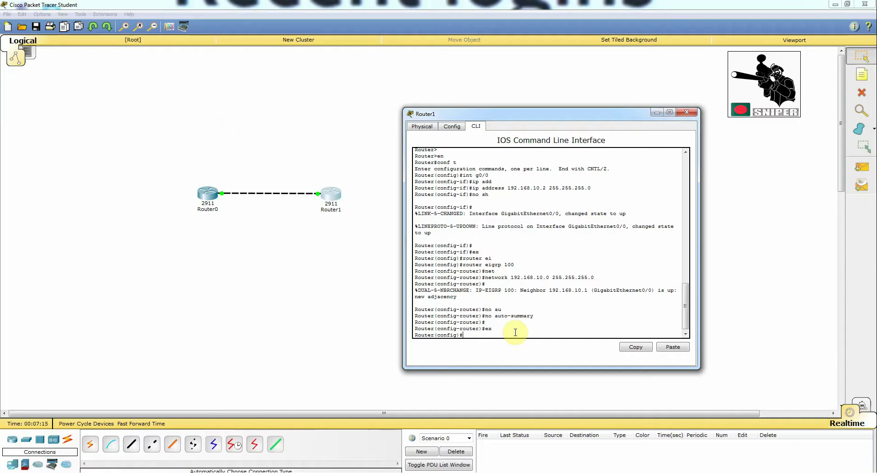
Step: Ping Router0 at 192.168.10.1 from Router1's configuration mode with do ping and examine the echo replies
text(do ping 192.168.10.1)
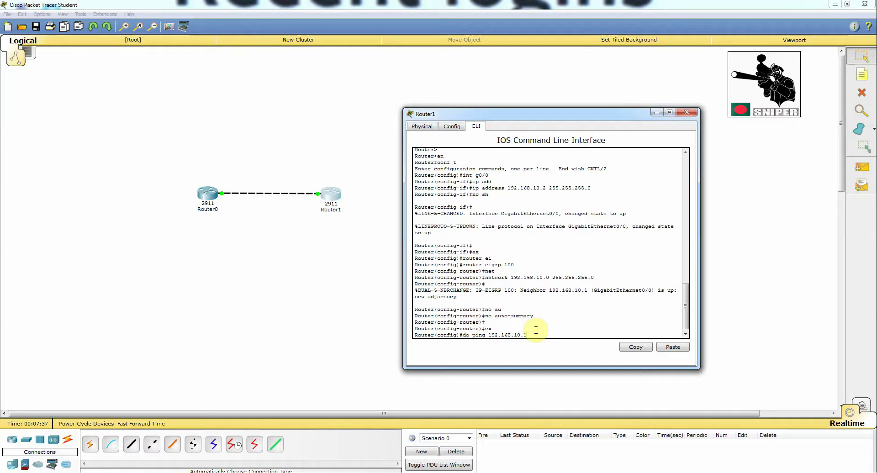
key(Return)
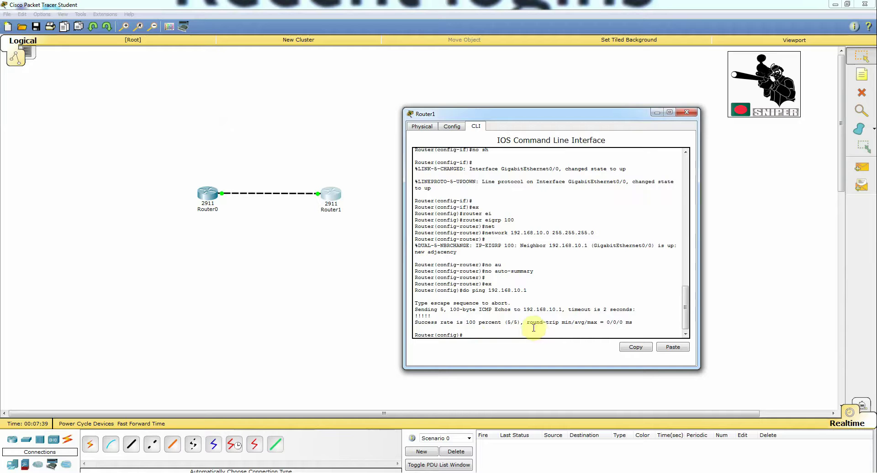
drag(459, 322, 430, 316)
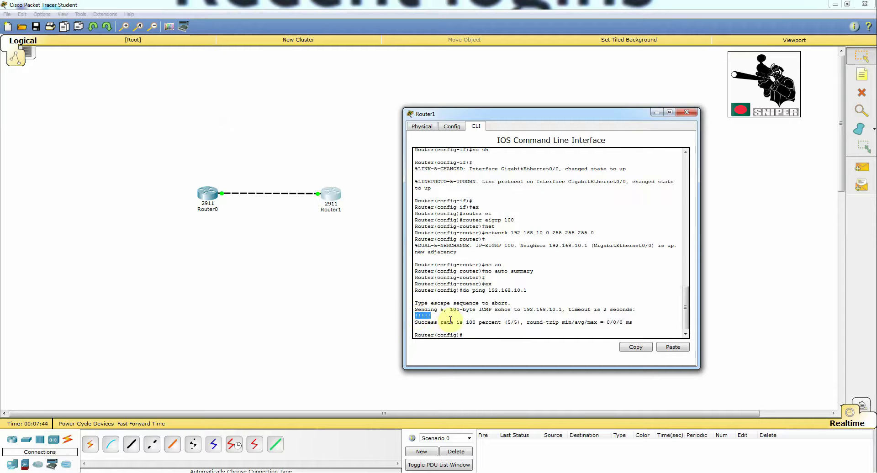